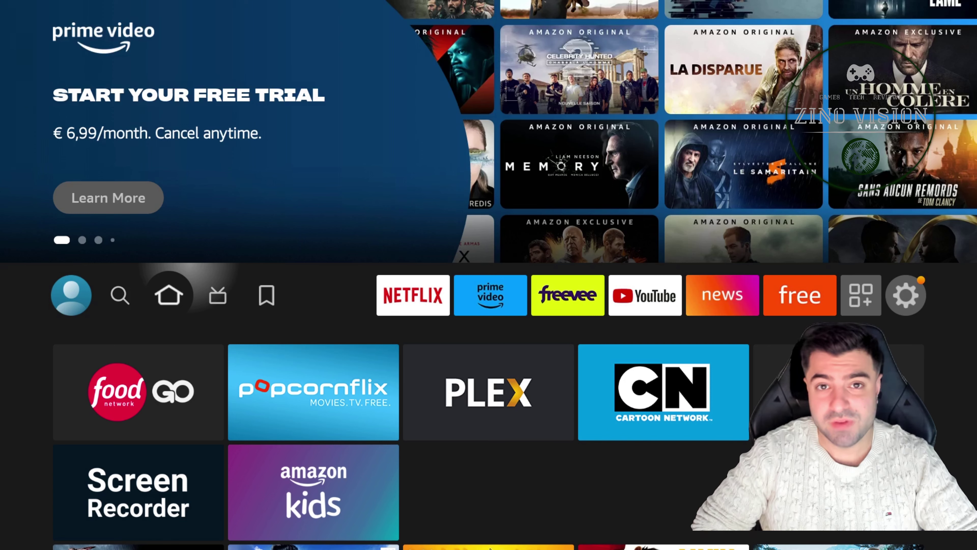
Step: Open the About section of the My Fire TV settings
{"action": "key", "text": "Right"}
{"action": "key", "text": "Right"}
{"action": "key", "text": "Right"}
{"action": "key", "text": "Right"}
{"action": "key", "text": "Right"}
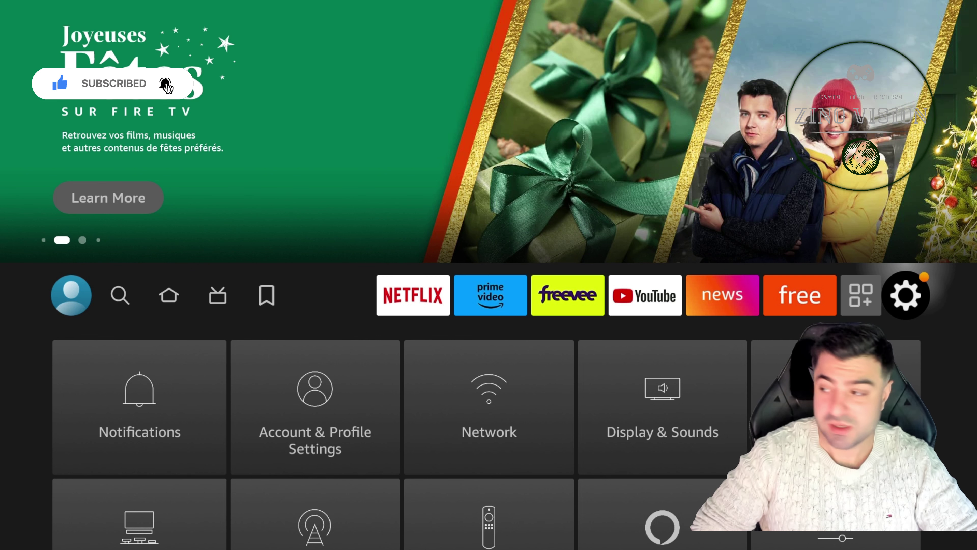
{"action": "key", "text": "Down"}
{"action": "key", "text": "Down"}
{"action": "key", "text": "Down"}
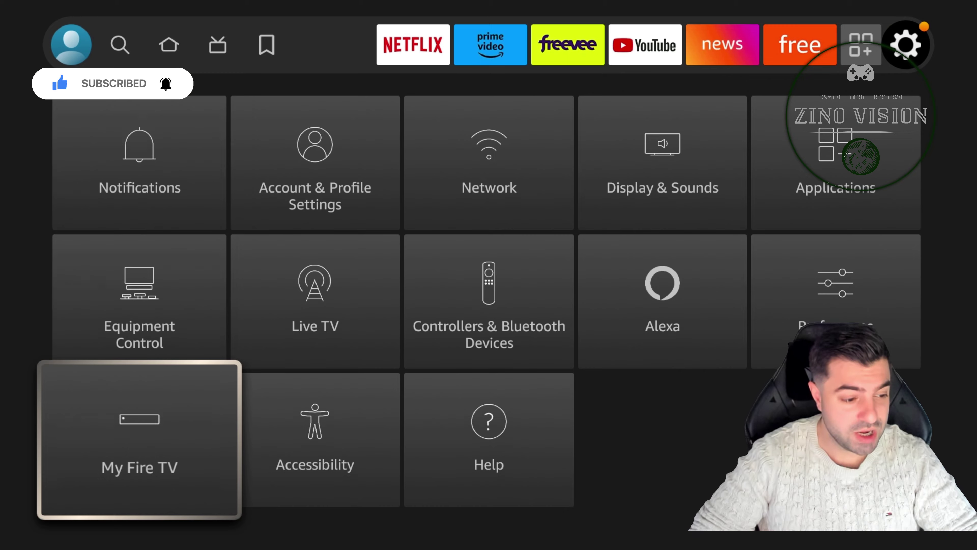
{"action": "key", "text": "Return"}
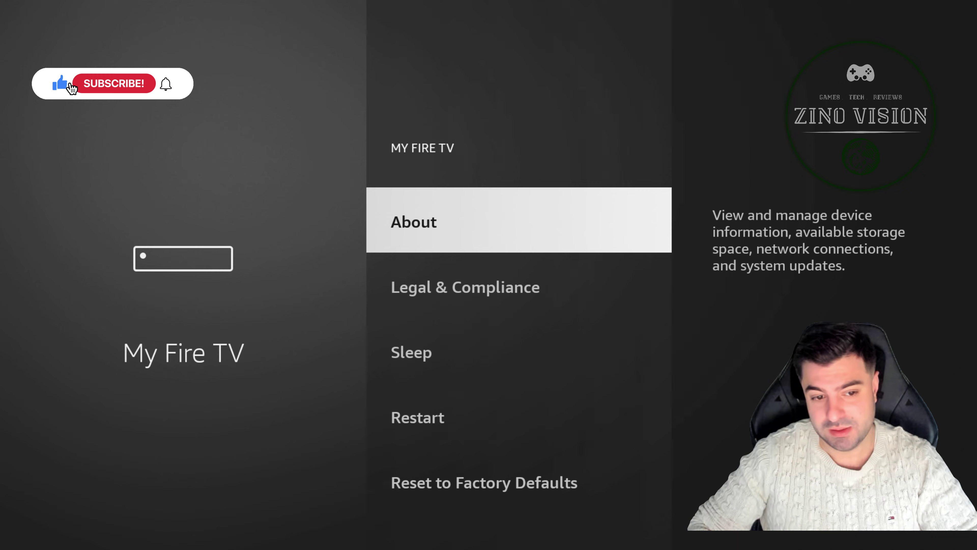
{"action": "key", "text": "Return"}
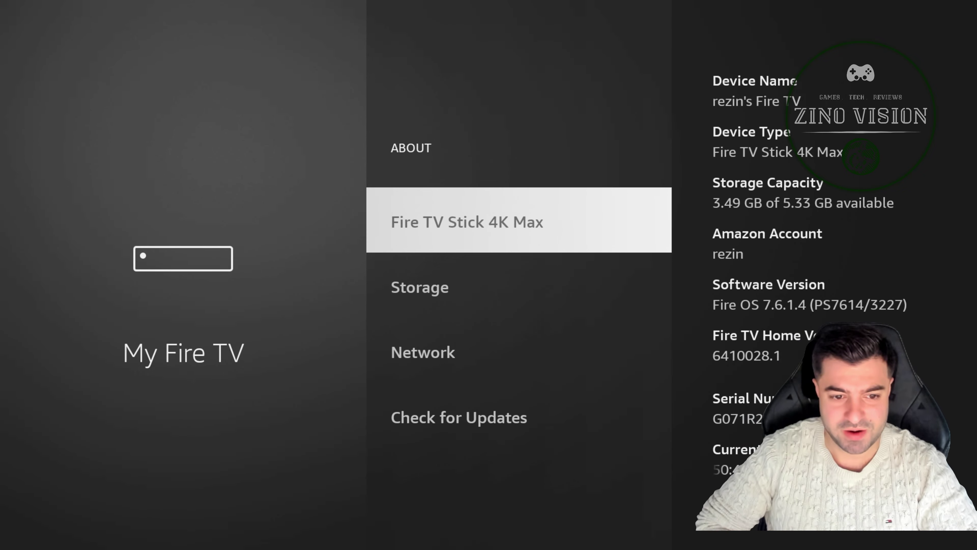
Step: Enable developer mode by repeatedly selecting the Fire TV Stick 4K Max entry
{"action": "key", "text": "Return"}
{"action": "key", "text": "Return"}
{"action": "key", "text": "Return"}
{"action": "key", "text": "Return"}
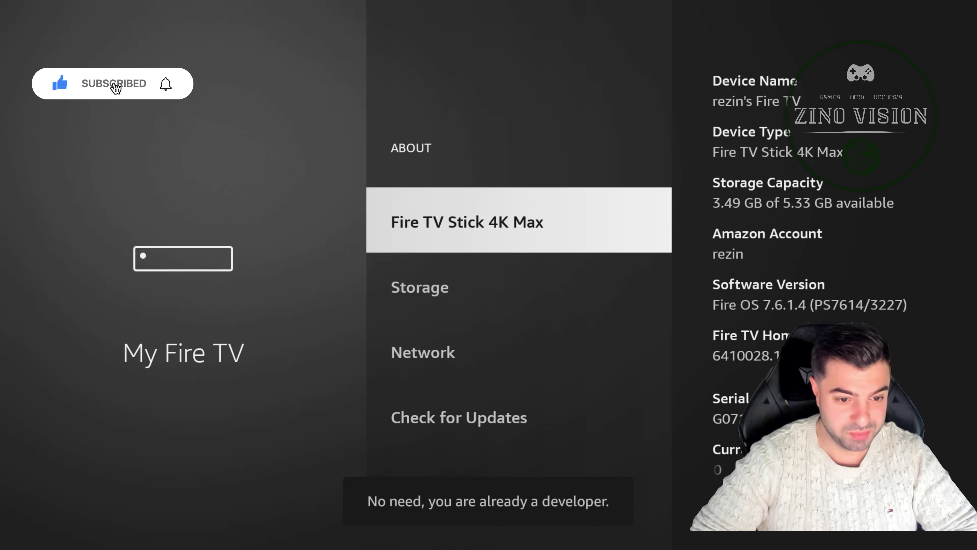
Step: Go to Developer options and check the Install unknown apps setting
{"action": "key", "text": "Escape"}
{"action": "key", "text": "Down"}
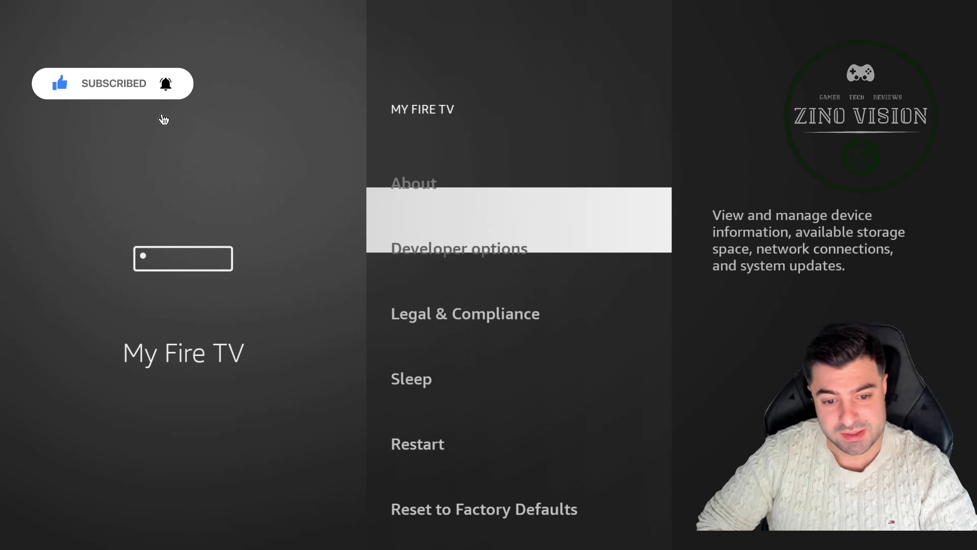
{"action": "key", "text": "Return"}
{"action": "key", "text": "Down"}
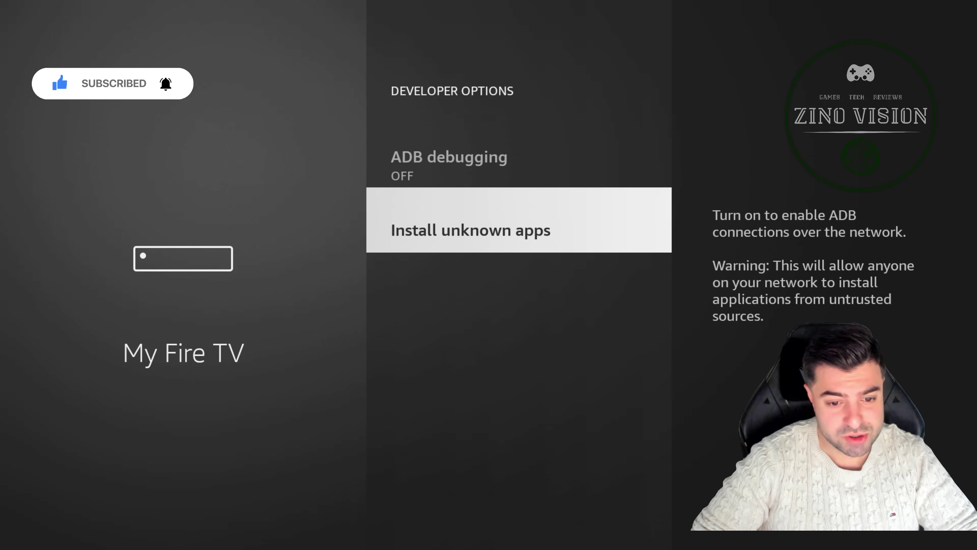
{"action": "key", "text": "Return"}
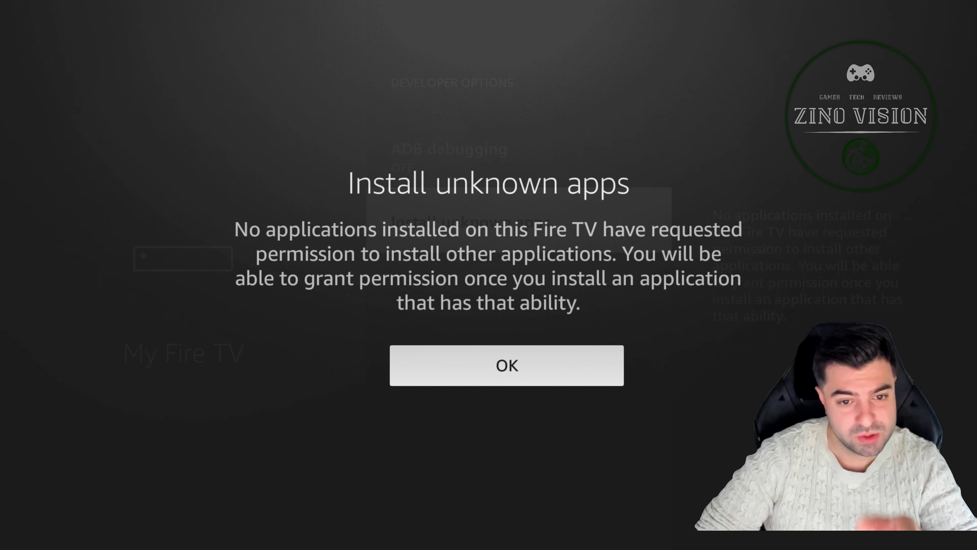
{"action": "key", "text": "Return"}
{"action": "key", "text": "Return"}
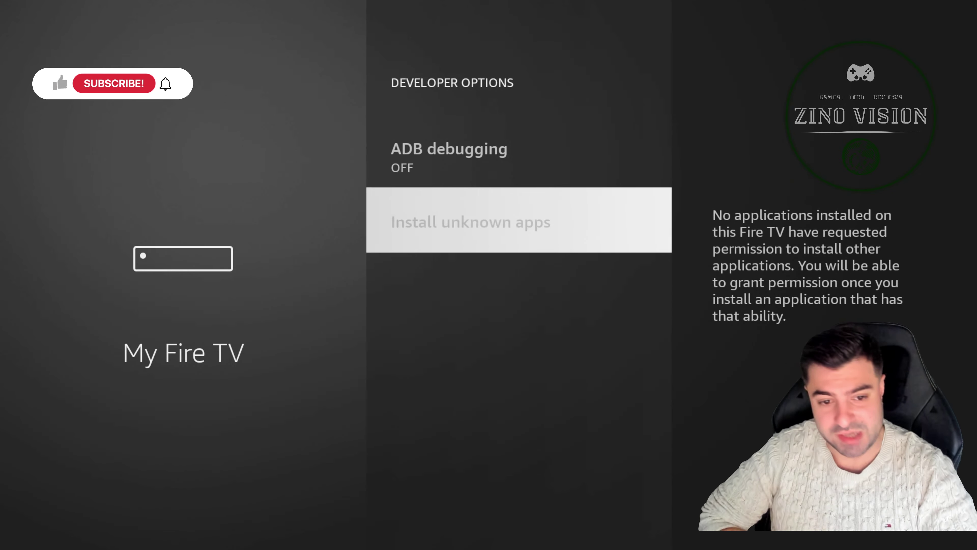
{"action": "key", "text": "Return"}
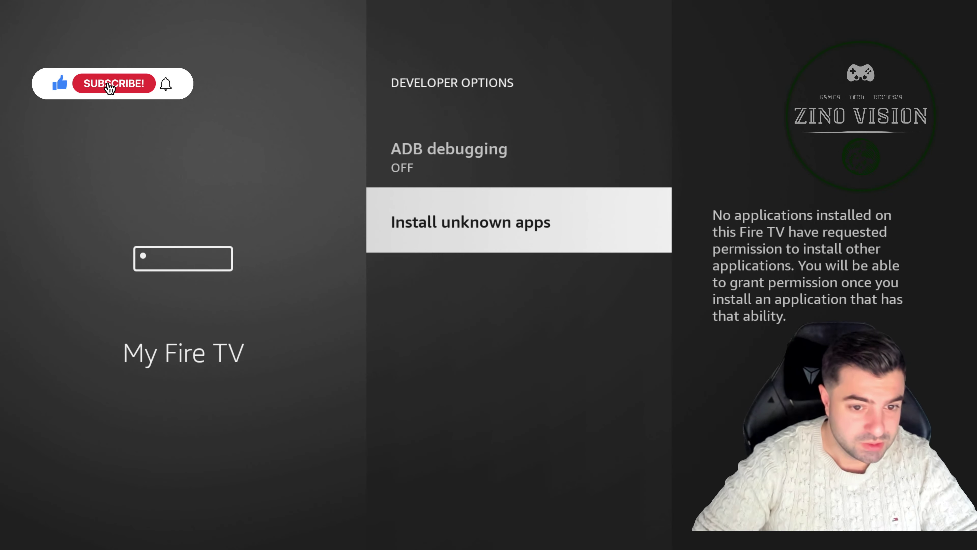
Step: Return to the home screen and search for the Downloader app by entering D and choosing the Downloader suggestion
{"action": "key", "text": "Home"}
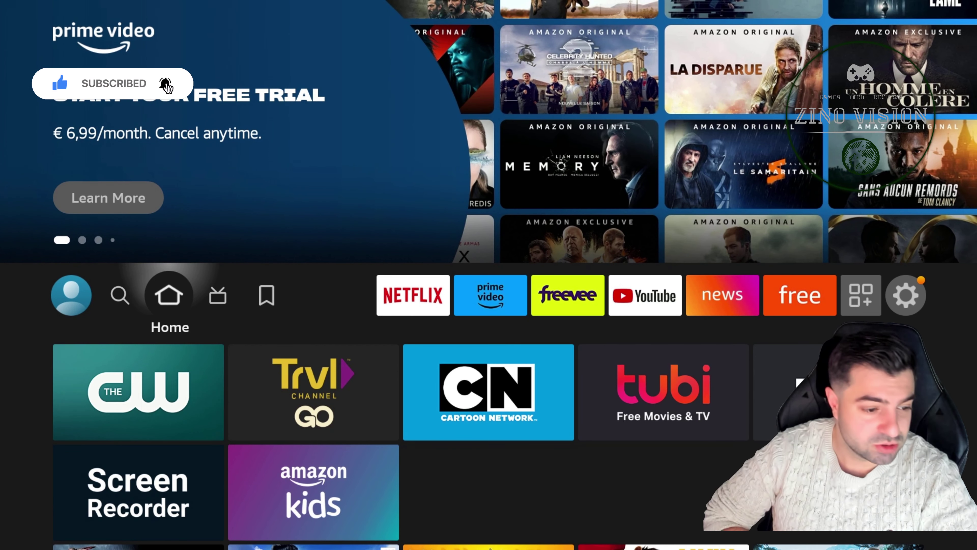
{"action": "key", "text": "Left"}
{"action": "key", "text": "Down"}
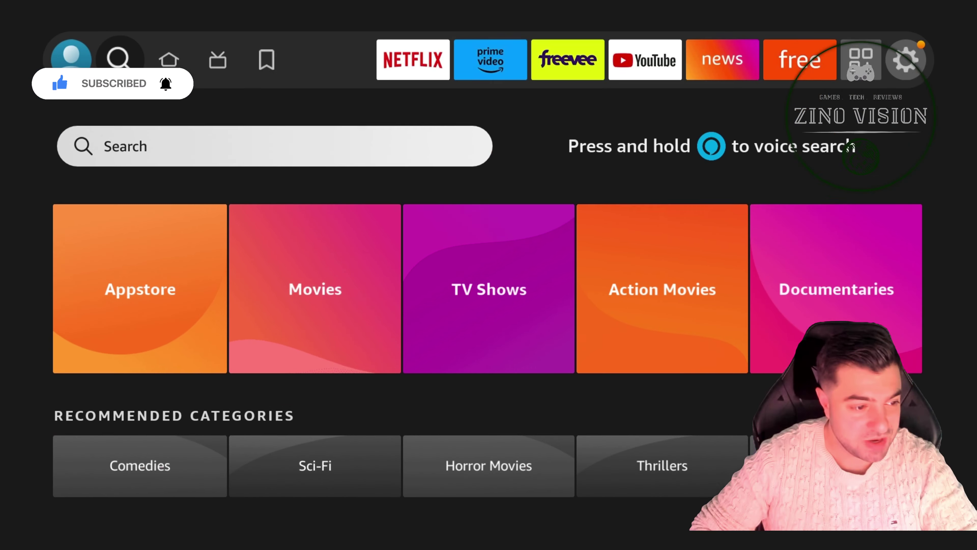
{"action": "key", "text": "Return"}
{"action": "key", "text": "Right"}
{"action": "key", "text": "Right"}
{"action": "key", "text": "Right"}
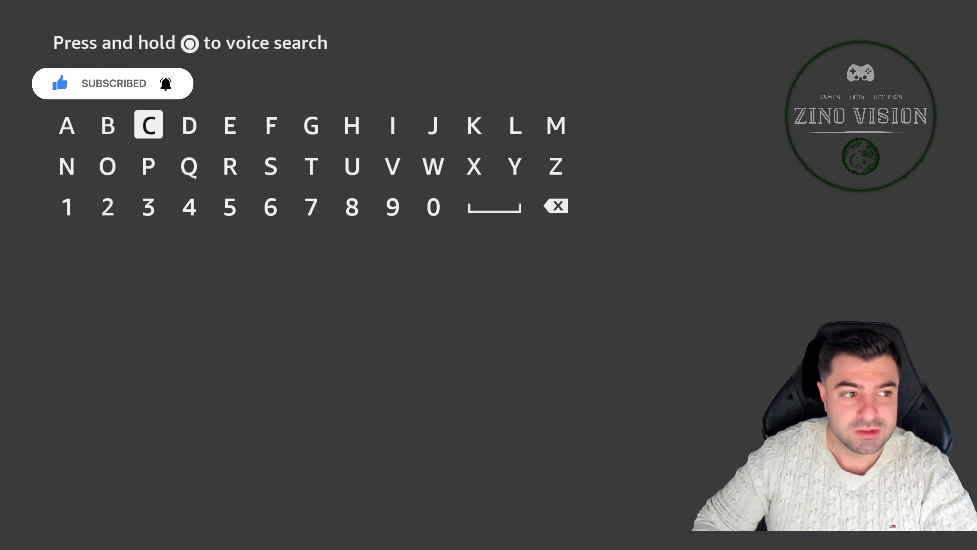
{"action": "key", "text": "Return"}
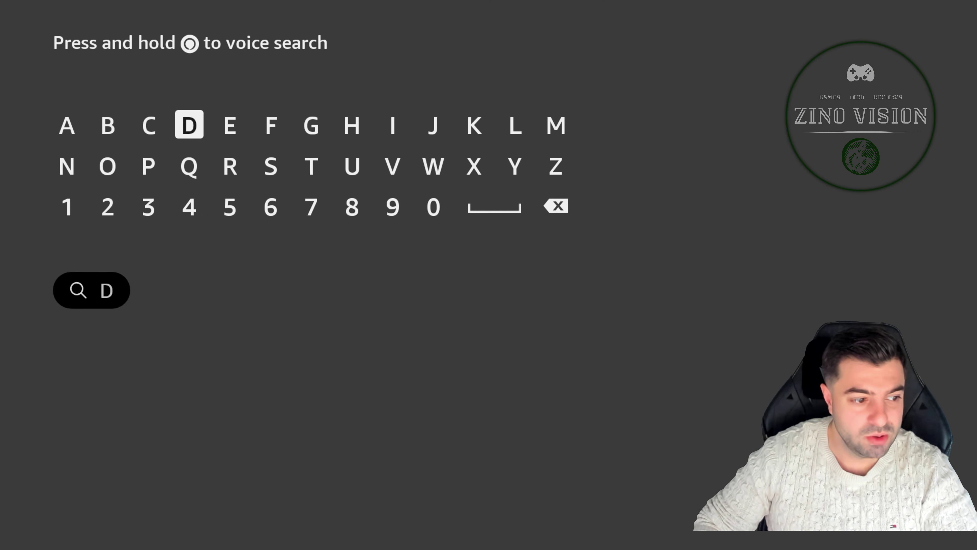
{"action": "key", "text": "Left"}
{"action": "key", "text": "Left"}
{"action": "key", "text": "Down"}
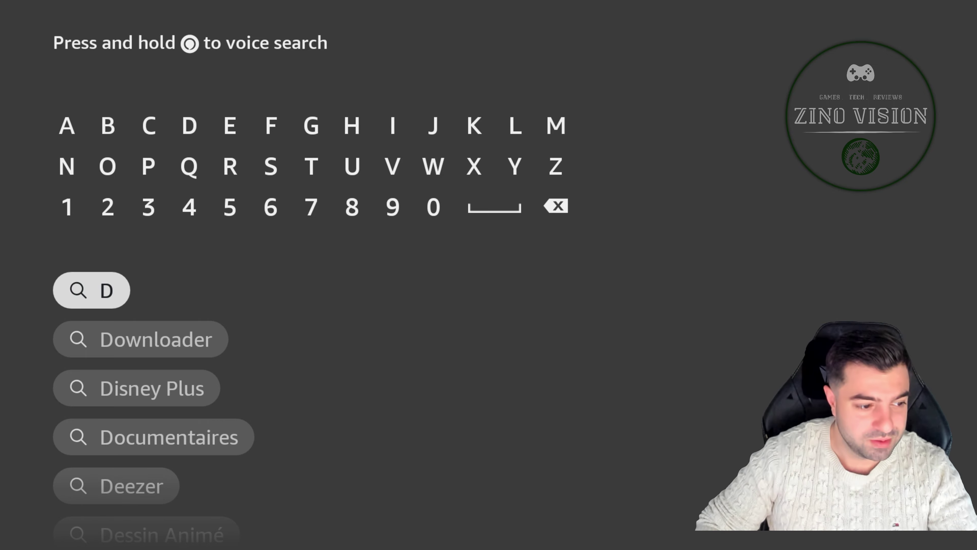
{"action": "key", "text": "Down"}
{"action": "key", "text": "Return"}
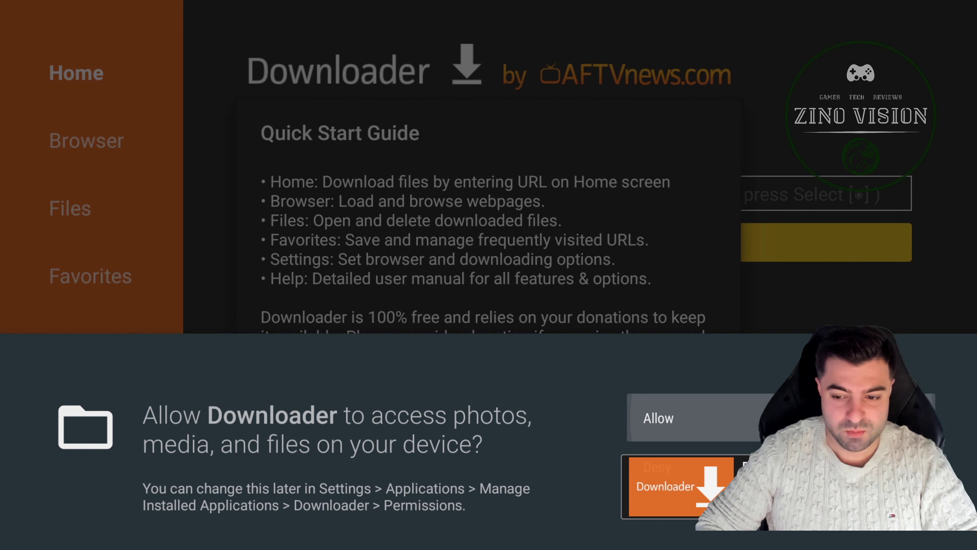
Step: Allow Downloader to access photos, media and files, and dismiss its Quick Start Guide
{"action": "key", "text": "Return"}
{"action": "key", "text": "Return"}
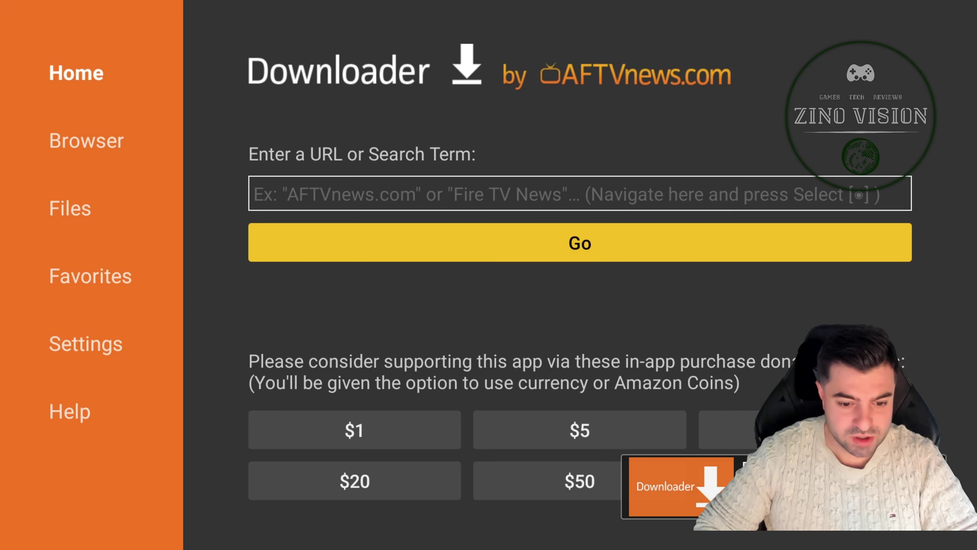
{"action": "key", "text": "Down"}
{"action": "key", "text": "Up"}
{"action": "key", "text": "Up"}
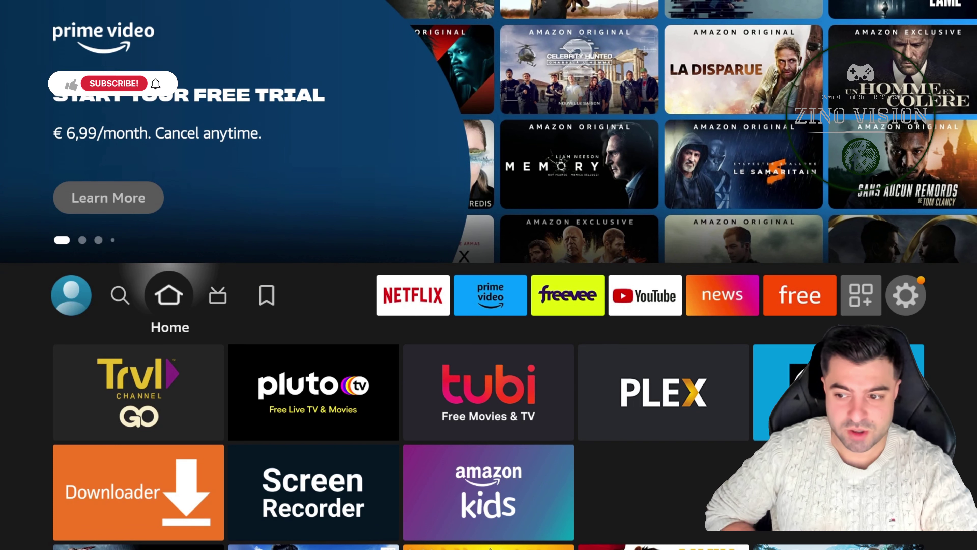
Step: Go back to the Fire TV settings and locate the My Fire TV category
{"action": "key", "text": "Right"}
{"action": "key", "text": "Right"}
{"action": "key", "text": "Right"}
{"action": "key", "text": "Right"}
{"action": "key", "text": "Right"}
{"action": "key", "text": "Right"}
{"action": "key", "text": "Right"}
{"action": "key", "text": "Right"}
{"action": "key", "text": "Right"}
{"action": "key", "text": "Right"}
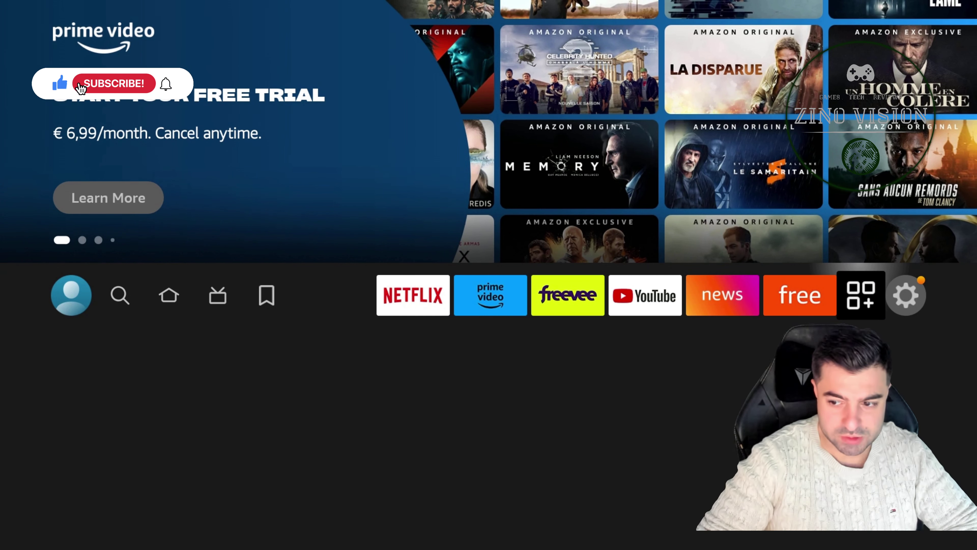
{"action": "key", "text": "Down"}
{"action": "key", "text": "Down"}
{"action": "key", "text": "Down"}
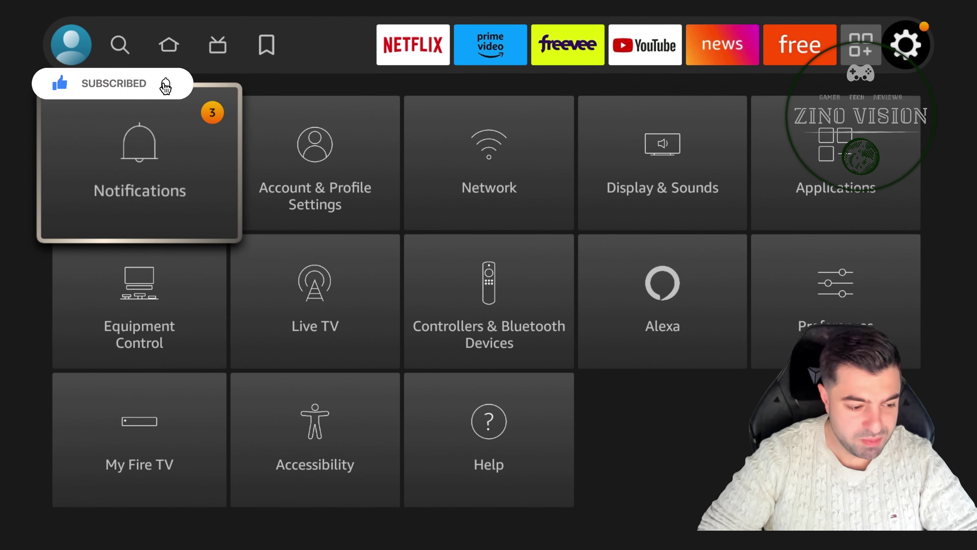
{"action": "key", "text": "Up"}
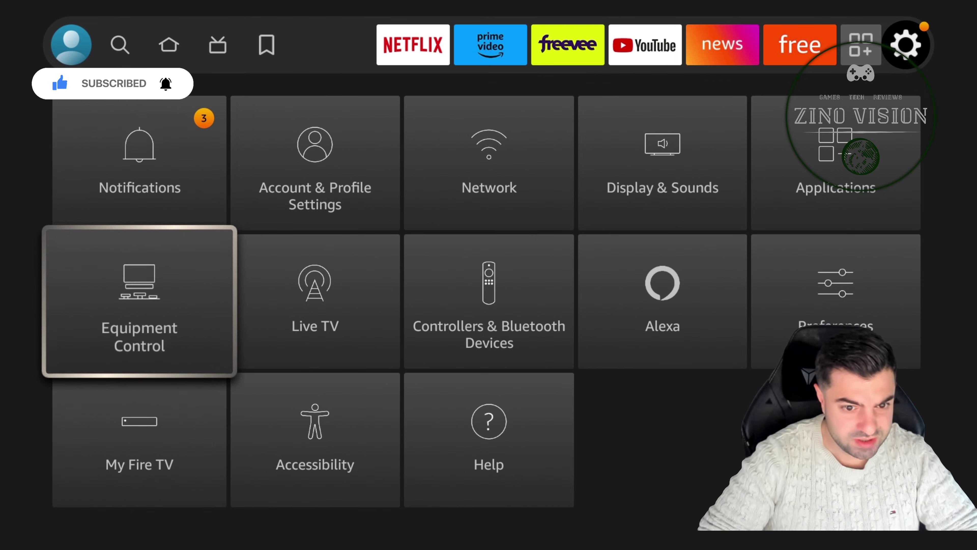
{"action": "key", "text": "Down"}
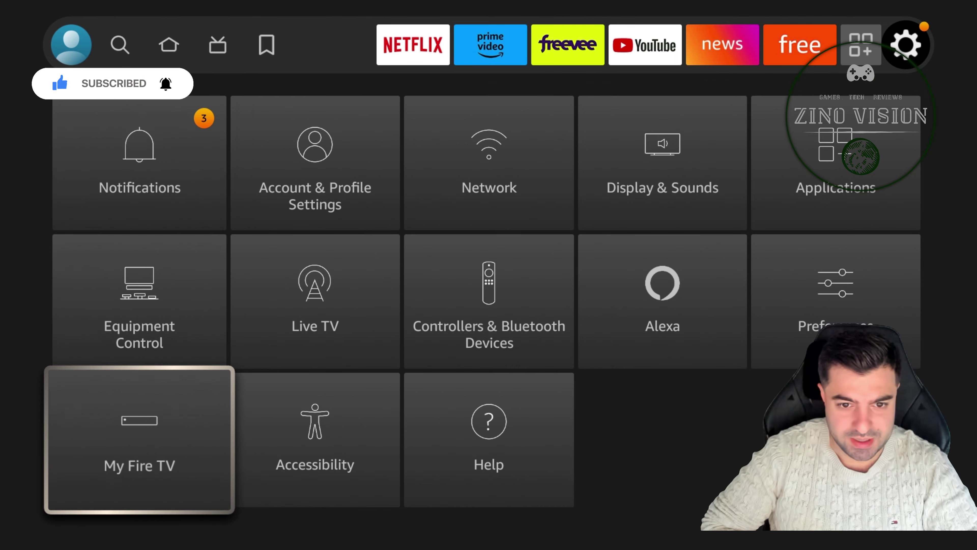
Step: Open Developer options within My Fire TV, and return to the home screen
{"action": "key", "text": "Return"}
{"action": "key", "text": "Down"}
{"action": "key", "text": "Return"}
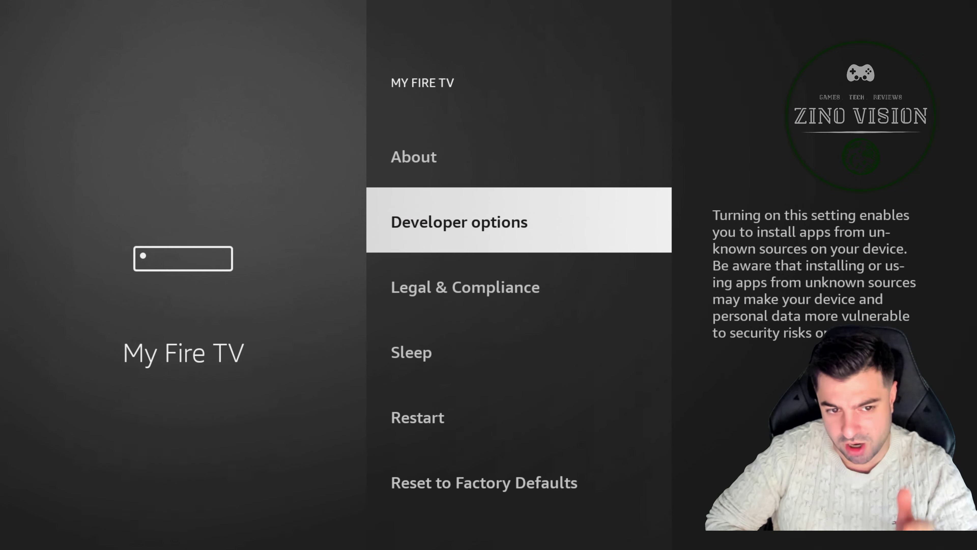
{"action": "key", "text": "Escape"}
{"action": "key", "text": "Up"}
{"action": "key", "text": "Up"}
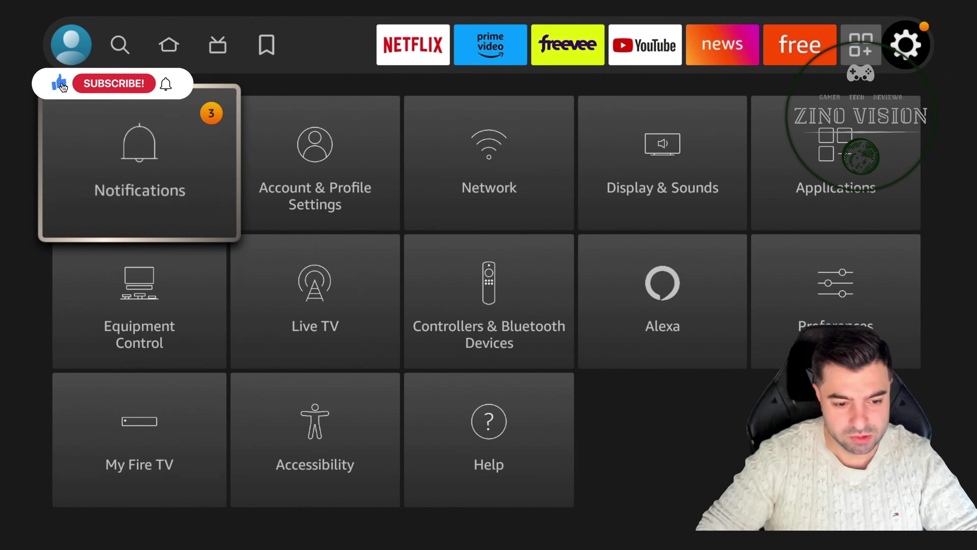
{"action": "key", "text": "Up"}
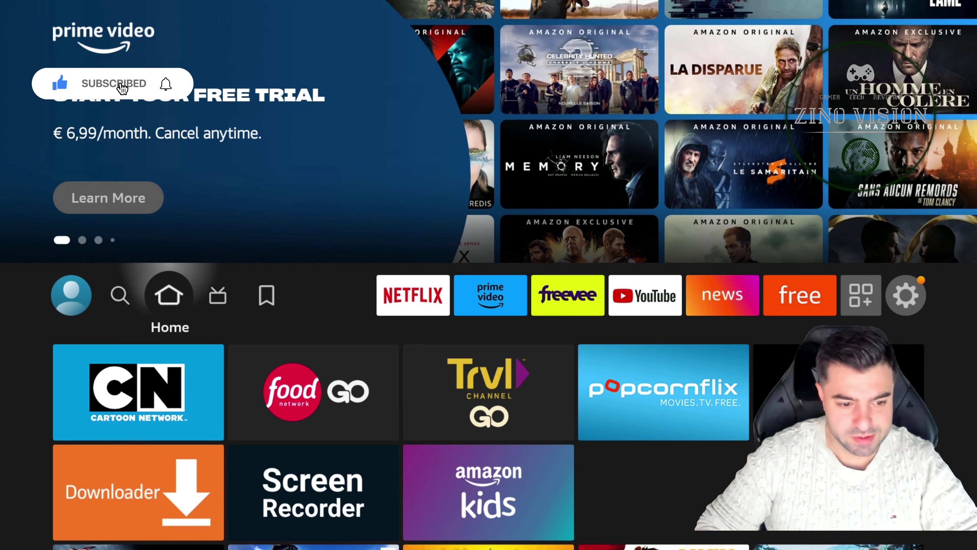
Step: Switch to Downloader and install the TiviMate application
{"action": "key", "text": "Down"}
{"action": "key", "text": "Return"}
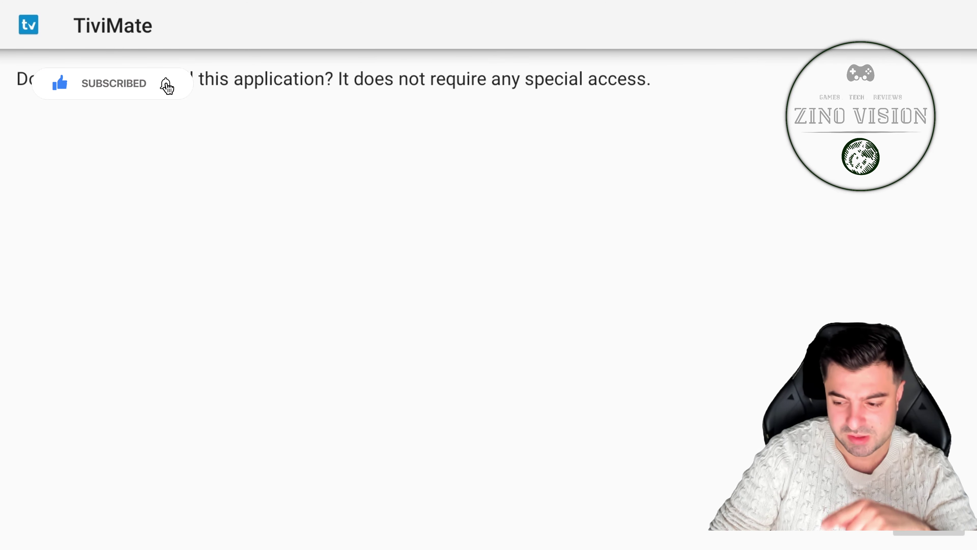
{"action": "key", "text": "Return"}
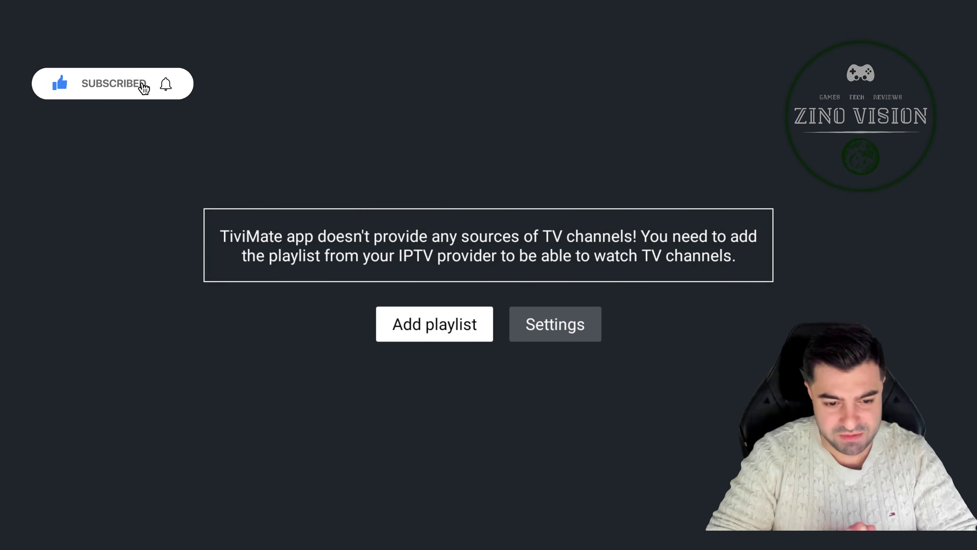
Step: View the settings list in TiviMate and return to its start screen
{"action": "key", "text": "Right"}
{"action": "key", "text": "Return"}
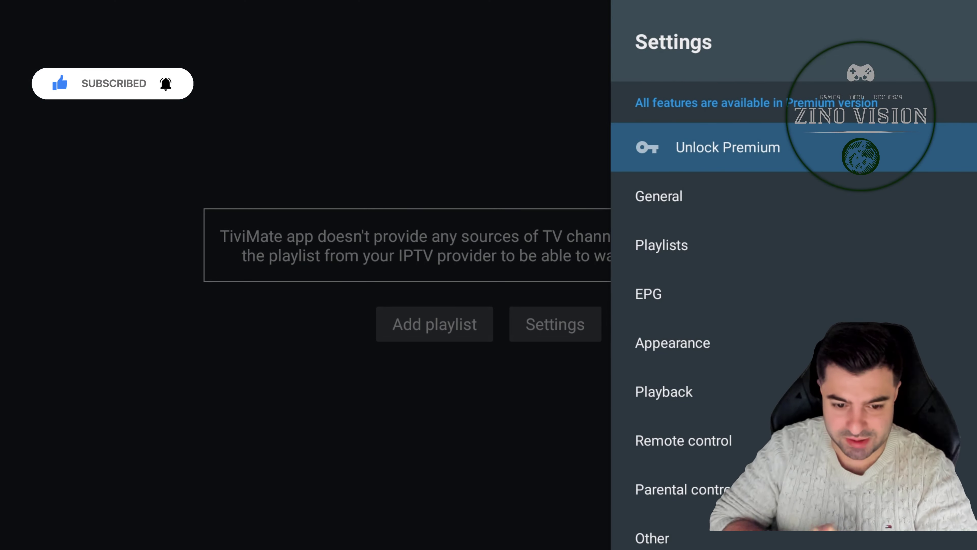
{"action": "key", "text": "Down"}
{"action": "key", "text": "Up"}
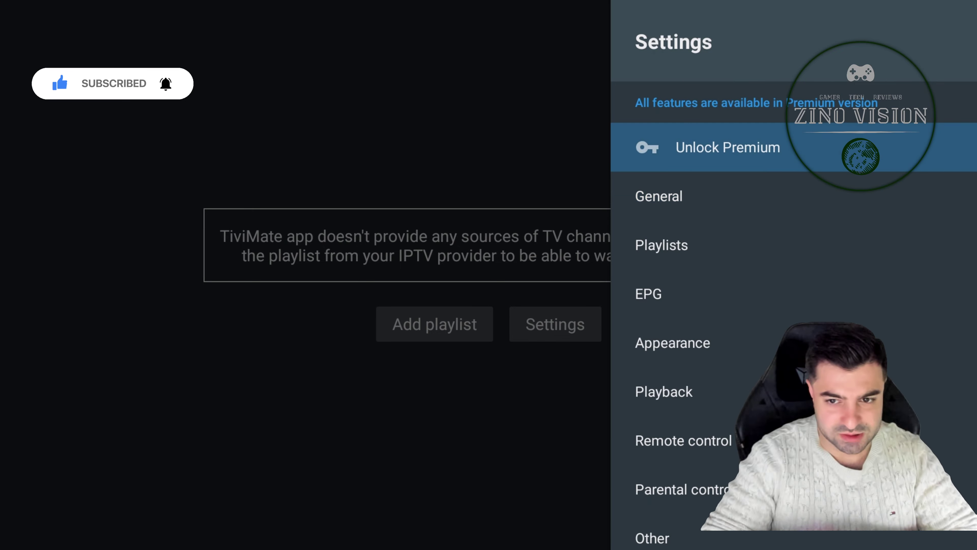
{"action": "key", "text": "Down"}
{"action": "key", "text": "Escape"}
{"action": "key", "text": "Left"}
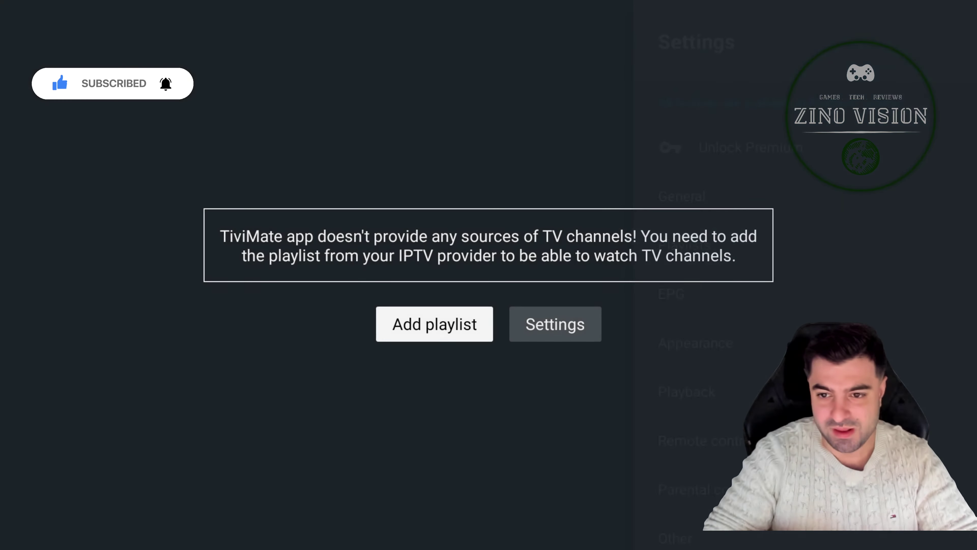
Step: Look through the playlist types M3U playlist, Xtream Codes and Stalker Portal, and leave without adding a playlist
{"action": "key", "text": "Return"}
{"action": "key", "text": "Down"}
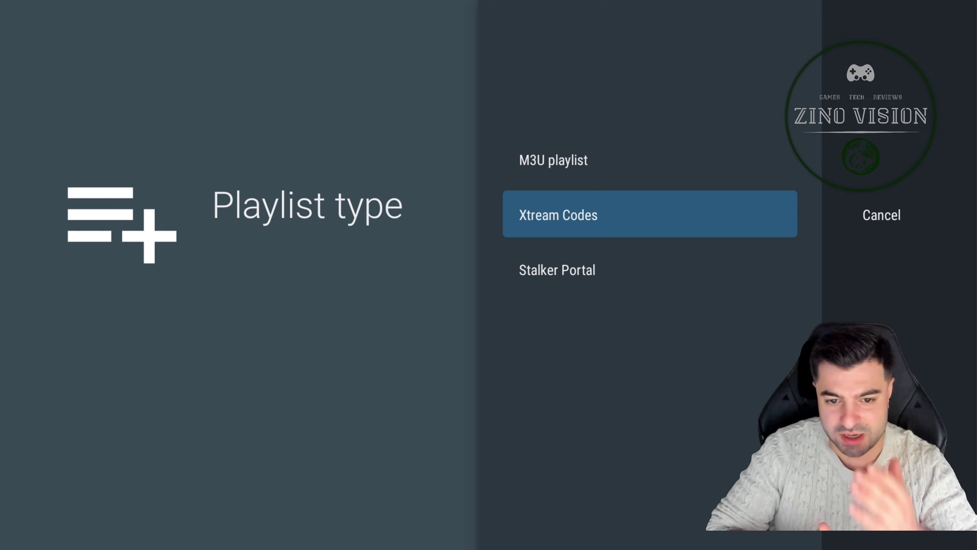
{"action": "key", "text": "Up"}
{"action": "key", "text": "Down"}
{"action": "key", "text": "Down"}
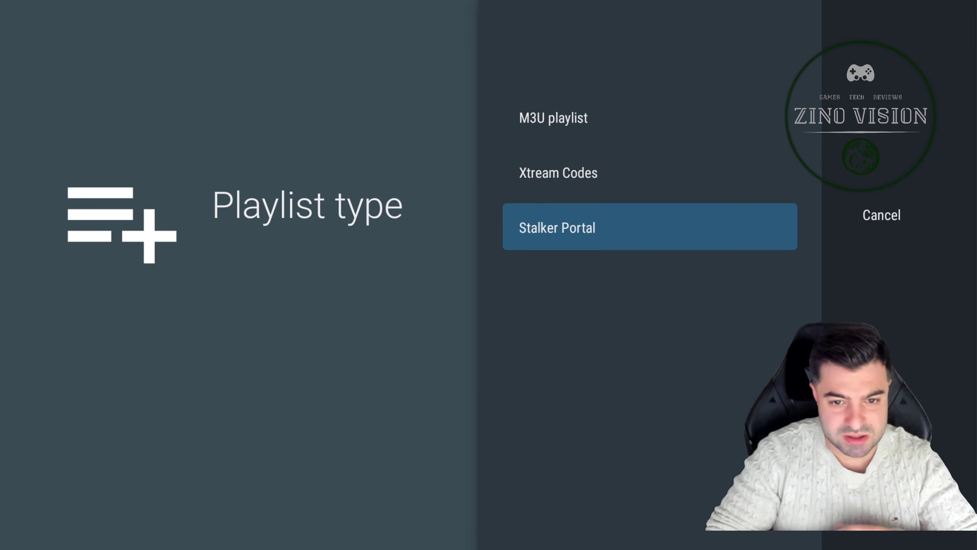
{"action": "key", "text": "Up"}
{"action": "key", "text": "Up"}
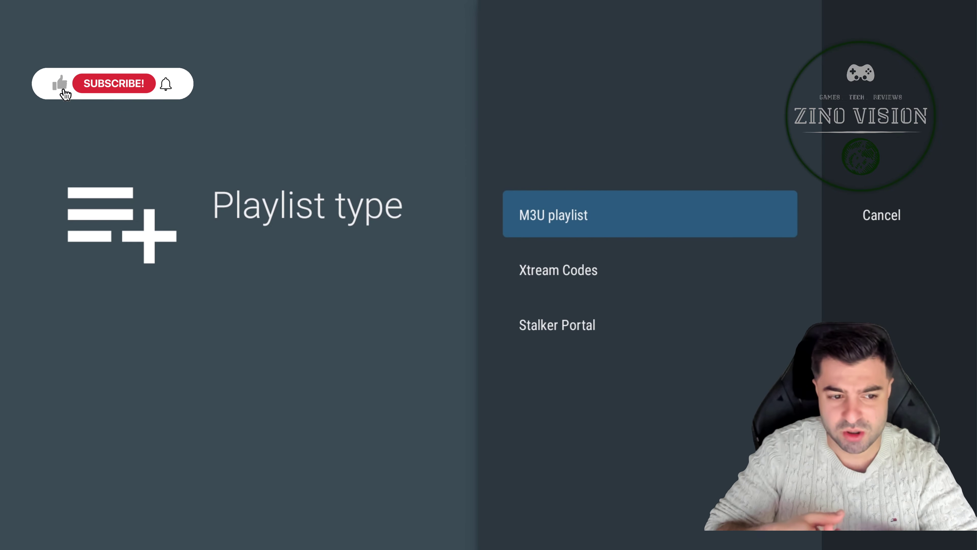
{"action": "key", "text": "Down"}
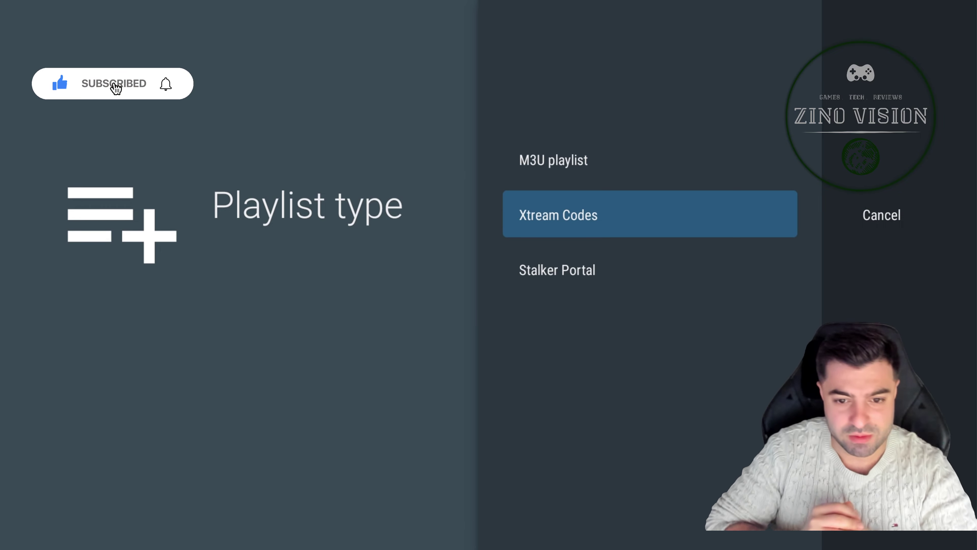
{"action": "key", "text": "Escape"}
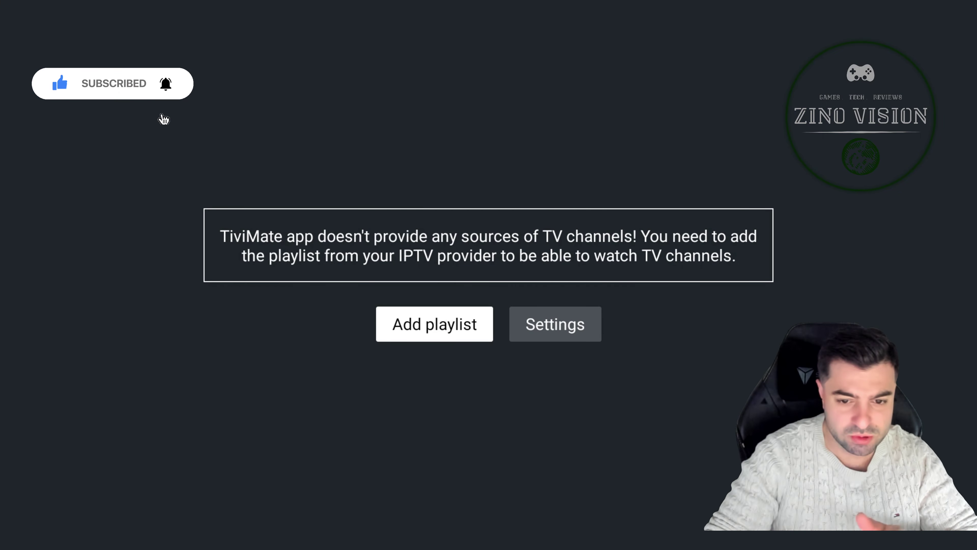
Step: Reopen the TiviMate settings from the start screen
{"action": "key", "text": "Right"}
{"action": "mouse_move", "coordinate": [599, 403]}
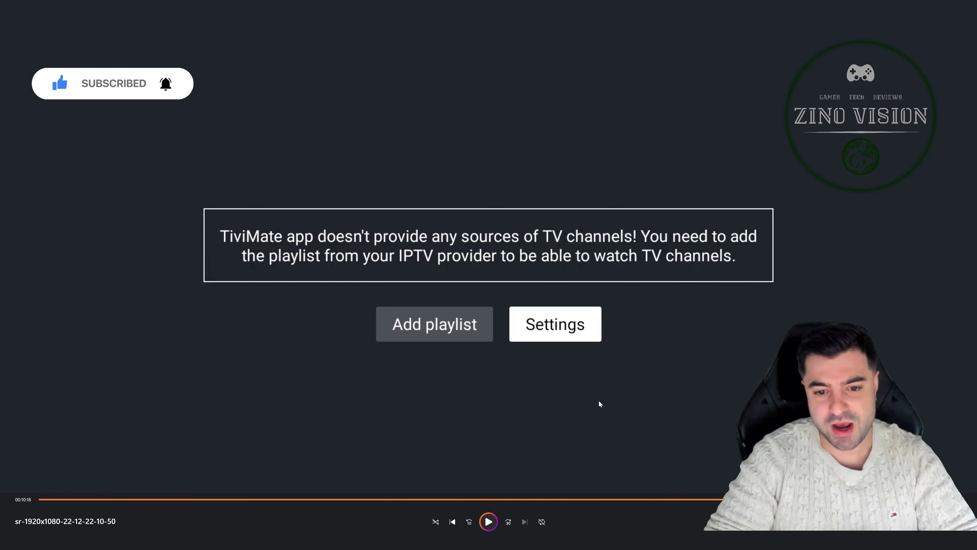
{"action": "key", "text": "Up"}
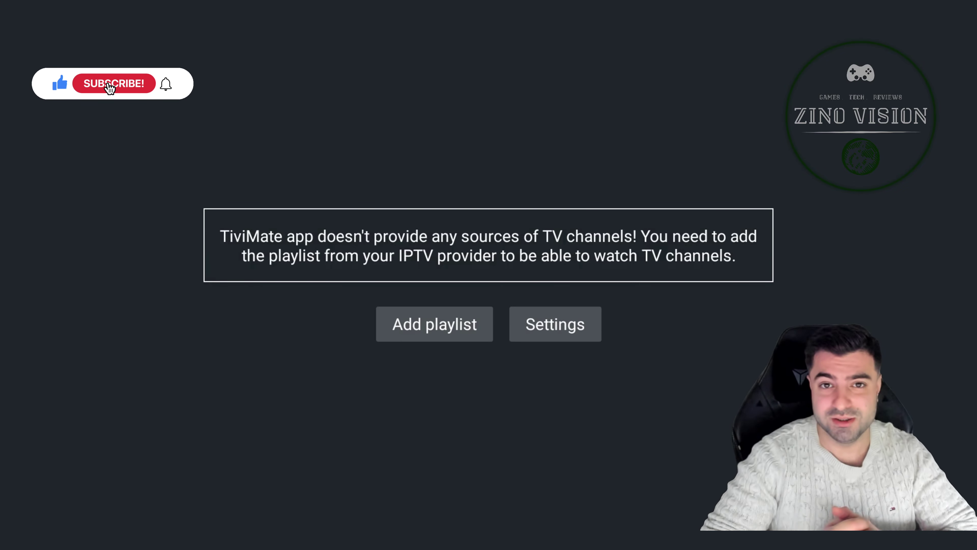
{"action": "key", "text": "Return"}
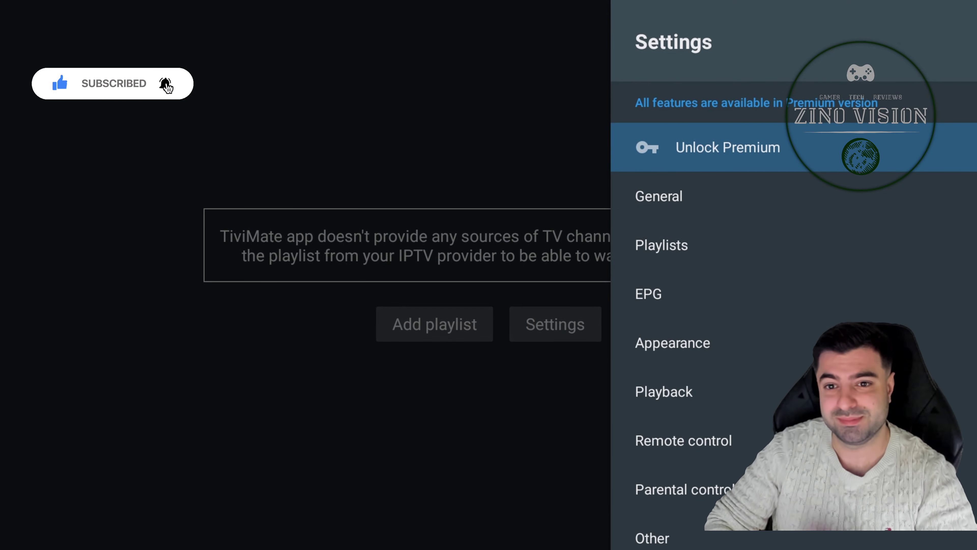